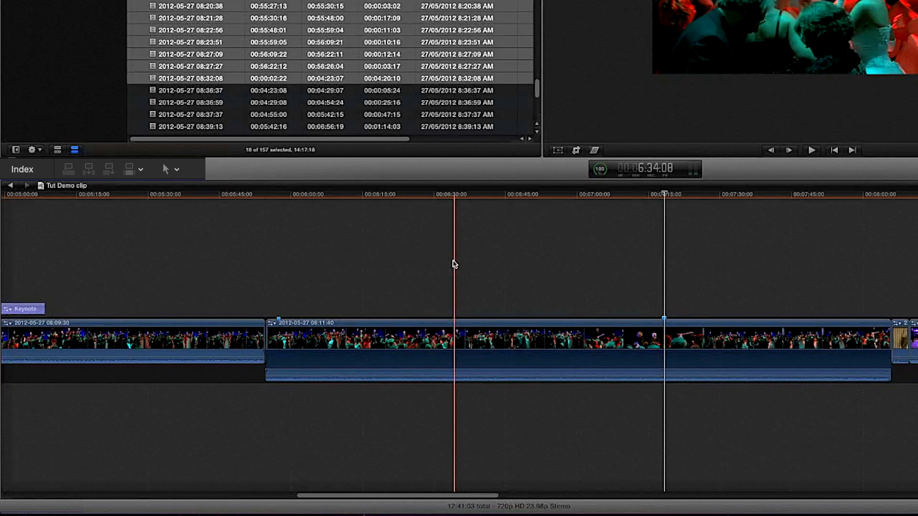
Add a marker at 00:06:34:08 named "go to frame112.12" and make it a to-do item
{"action": "key", "text": "m"}
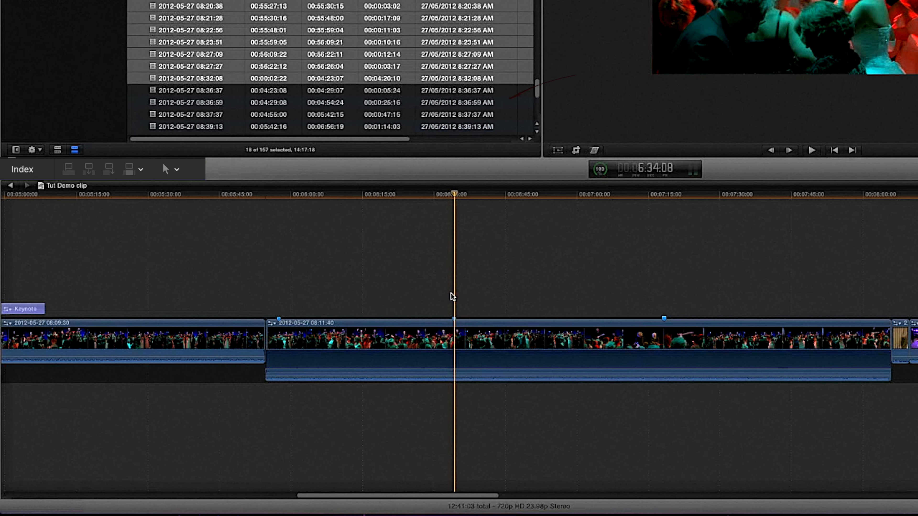
{"action": "key", "text": "m"}
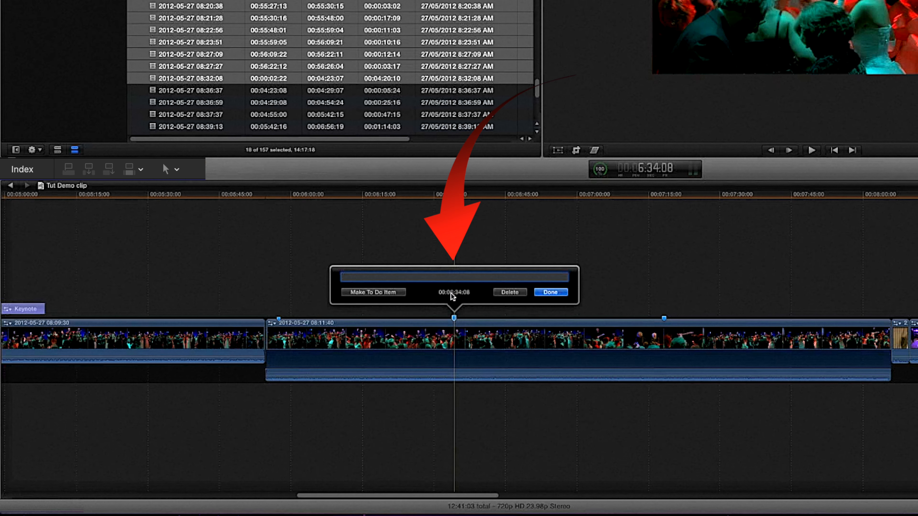
{"action": "type", "text": "go to fram"}
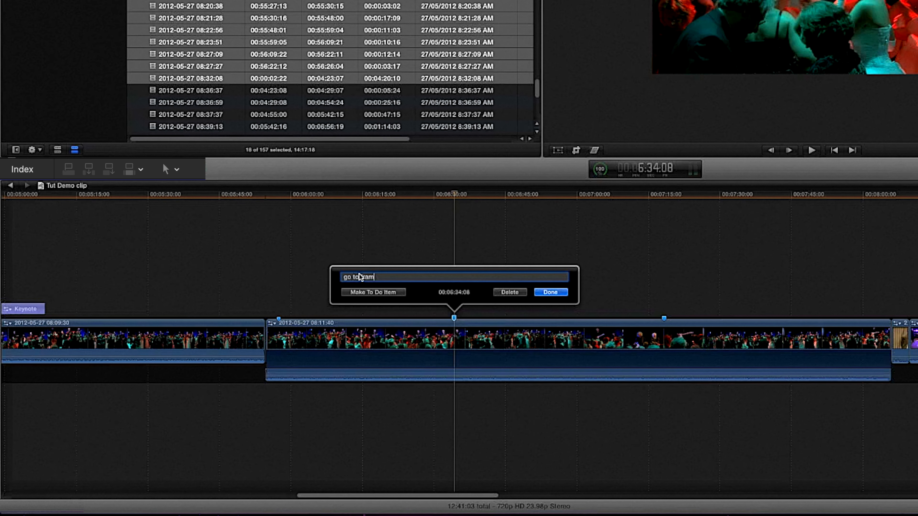
{"action": "type", "text": ".12"}
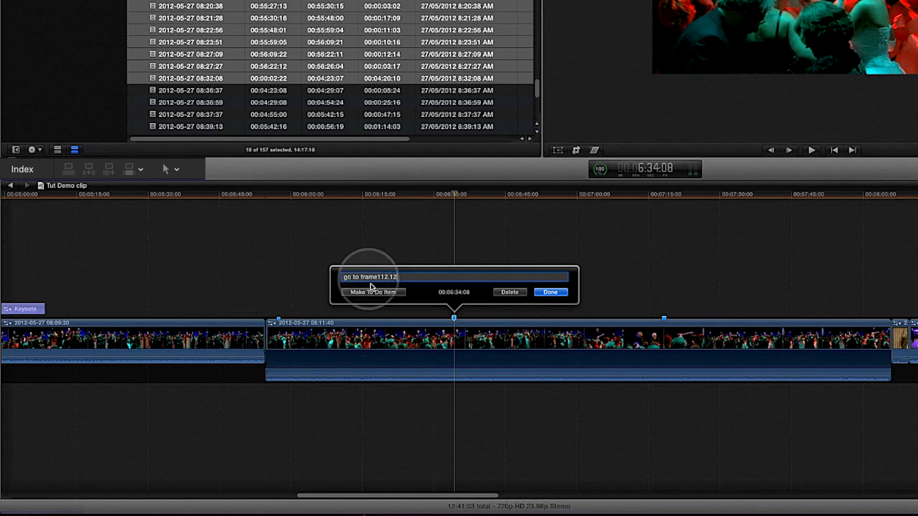
{"action": "left_click", "coordinate": [373, 292]}
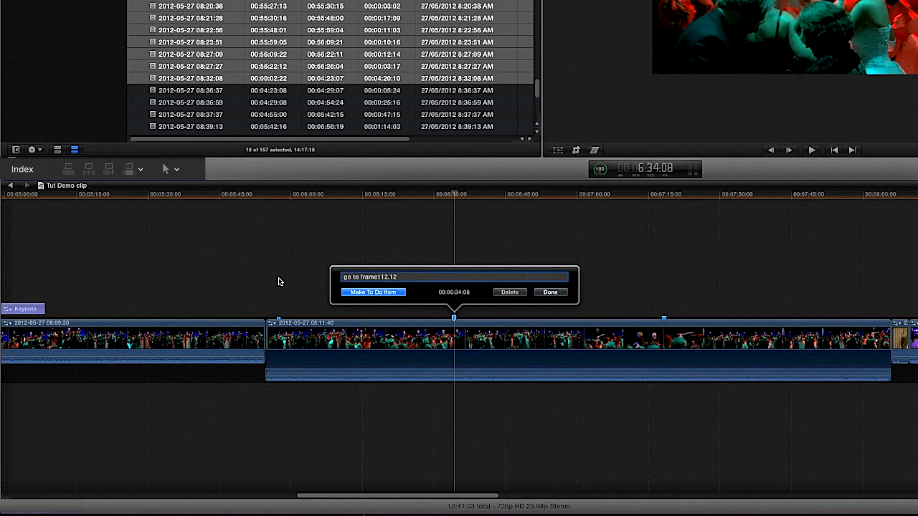
{"action": "left_click", "coordinate": [556, 292]}
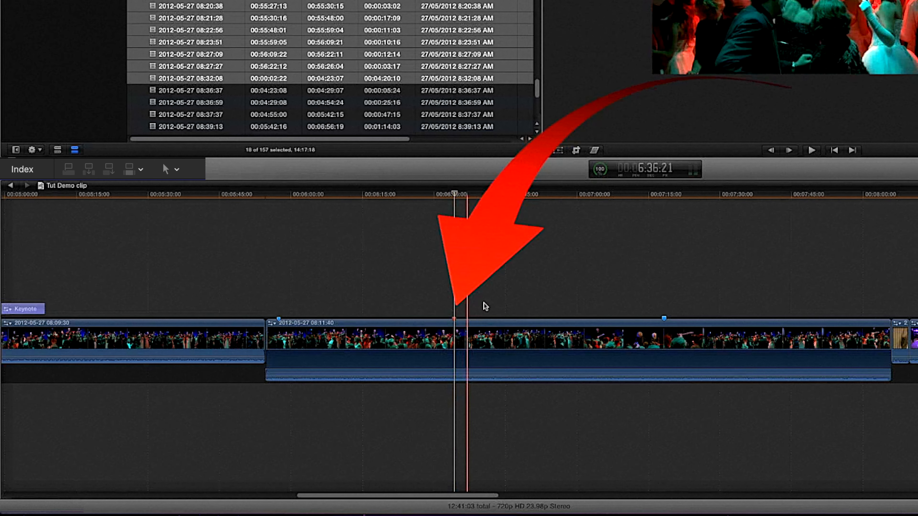
Reopen the to-do marker at 00:06:34:08 to view its details and close it unchanged
{"action": "left_click", "coordinate": [453, 304]}
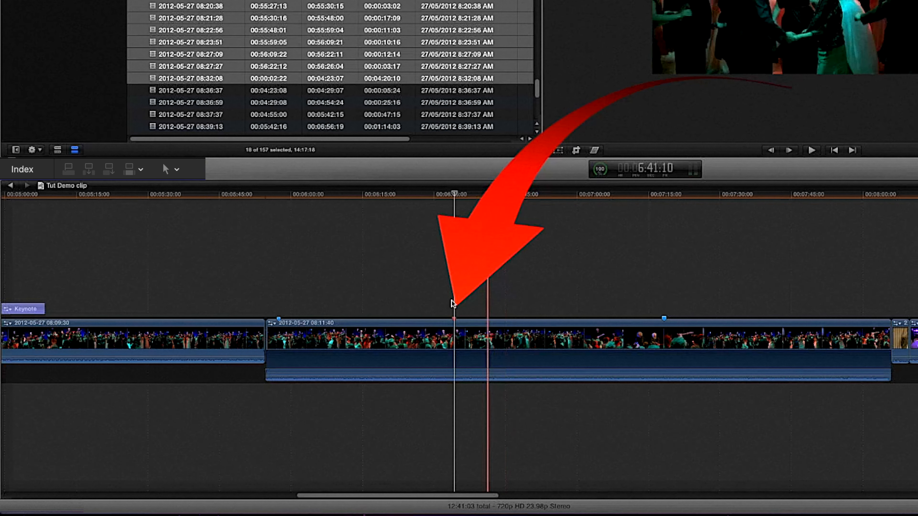
{"action": "key", "text": "m"}
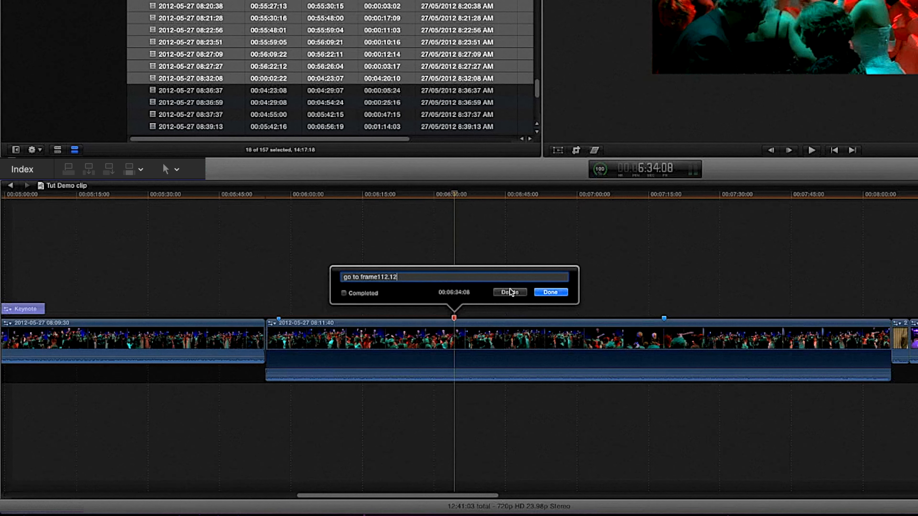
{"action": "left_click", "coordinate": [550, 292]}
Show the timeline index's tags and jump to the "go to frame112.12" marker from the list
{"action": "left_click", "coordinate": [22, 169]}
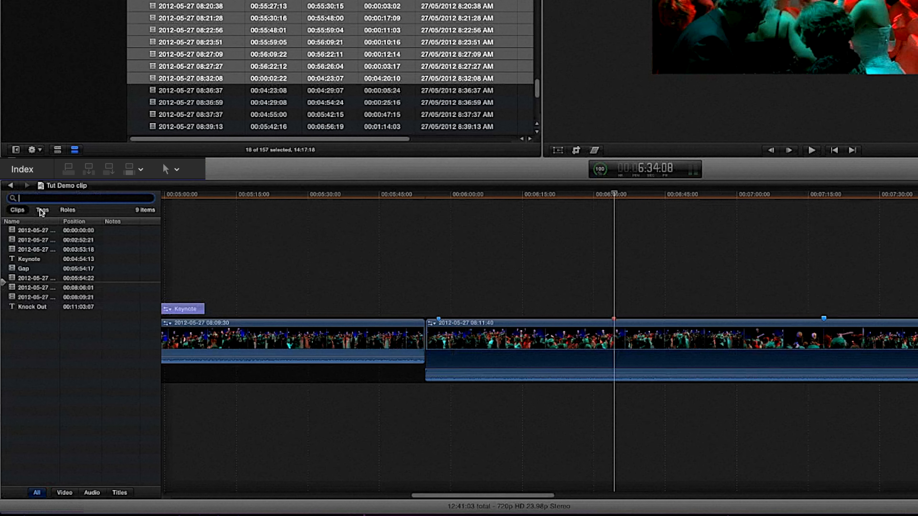
{"action": "left_click", "coordinate": [42, 210]}
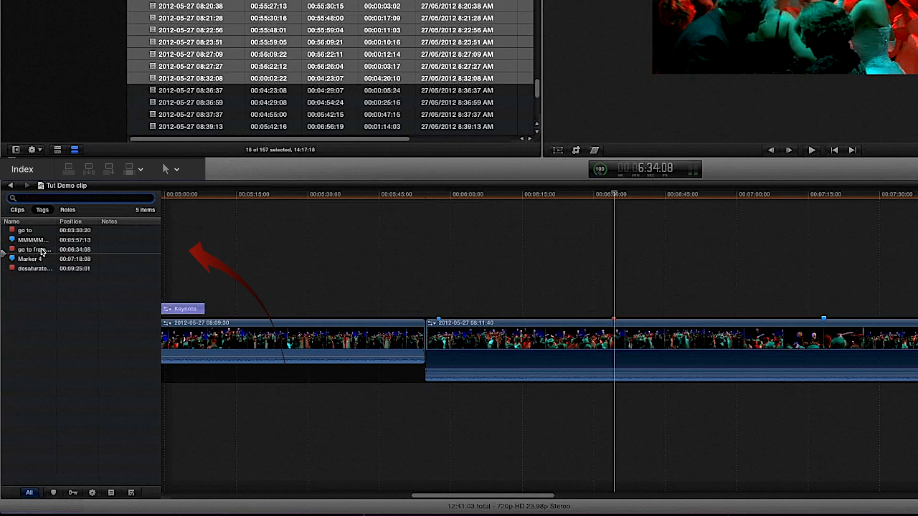
{"action": "left_click", "coordinate": [29, 250]}
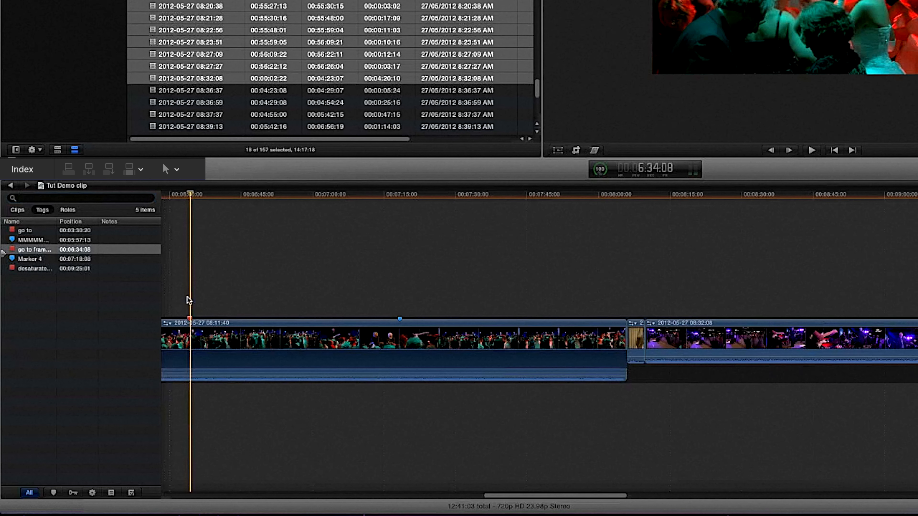
Open the "go to frame112.12" marker for modification and mark its to-do item as completed
{"action": "right_click", "coordinate": [189, 318]}
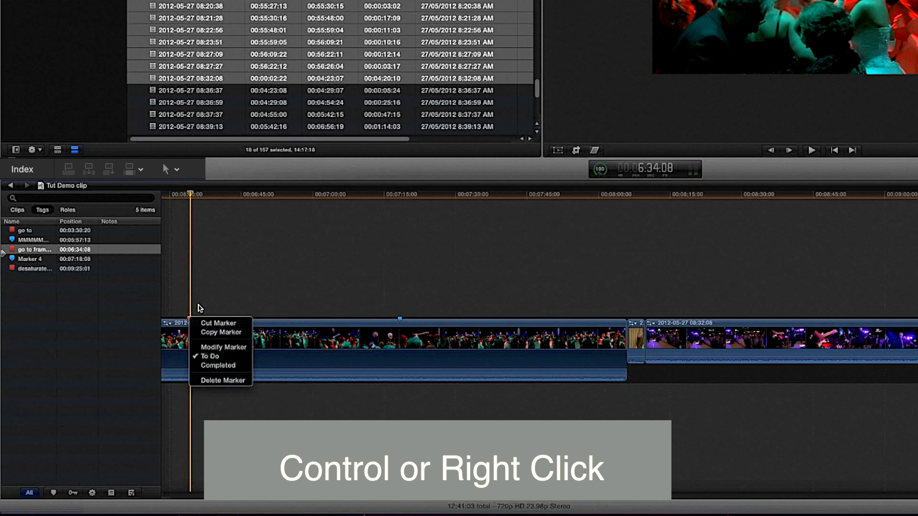
{"action": "left_click", "coordinate": [188, 319]}
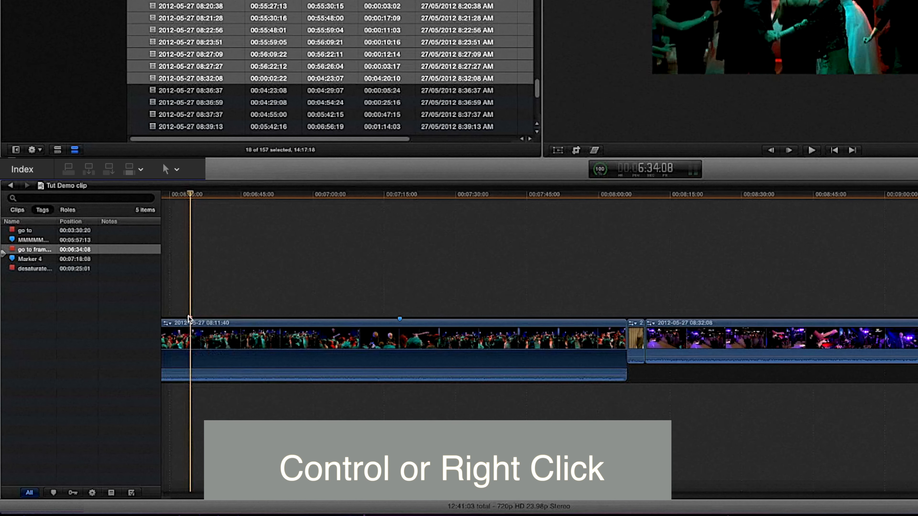
{"action": "double_click", "coordinate": [188, 318]}
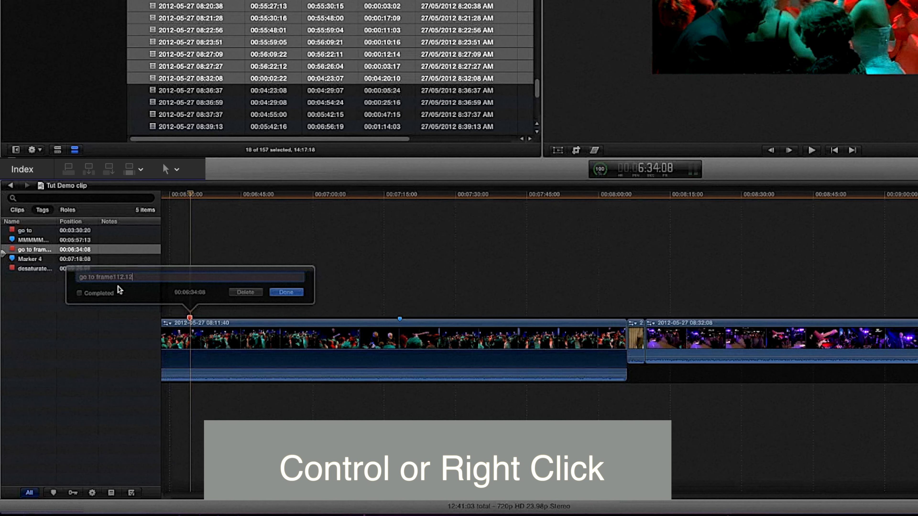
{"action": "left_click", "coordinate": [126, 282]}
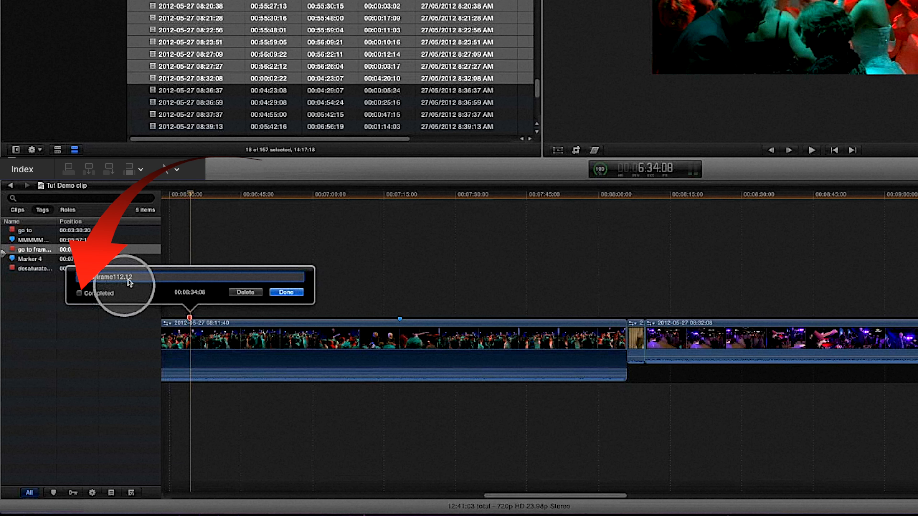
{"action": "left_click", "coordinate": [79, 294]}
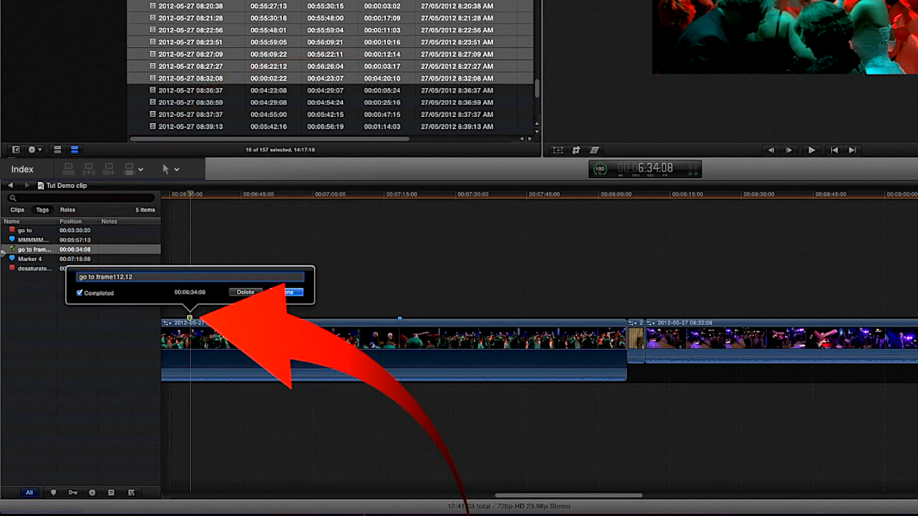
{"action": "left_click", "coordinate": [288, 292]}
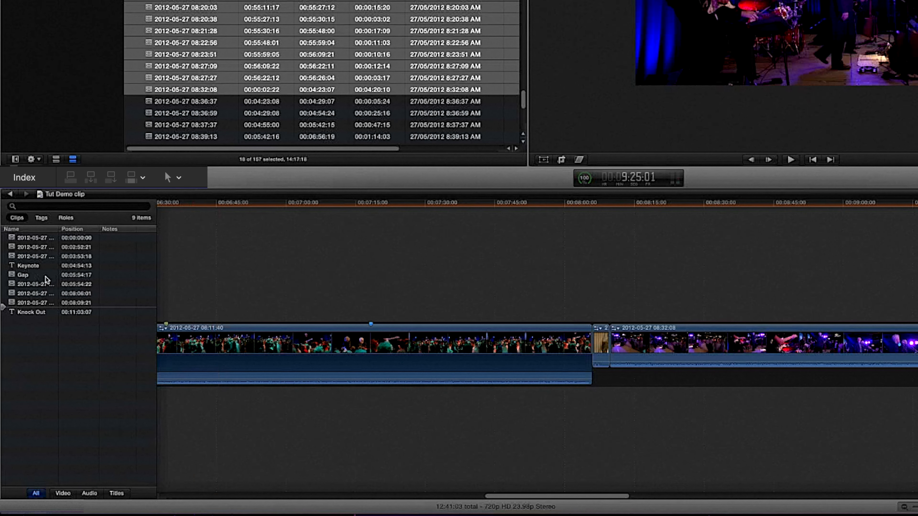
Jump from the index's clip list to the clips at 00:05:54:22 and 00:02:52:21, and fit the whole project in the timeline
{"action": "left_click", "coordinate": [30, 284]}
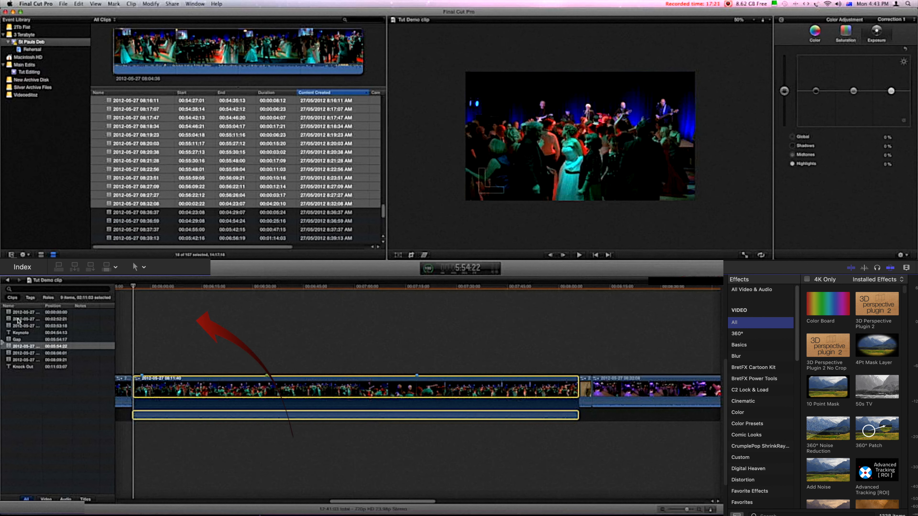
{"action": "left_click", "coordinate": [17, 320]}
{"action": "key", "text": "shift+z"}
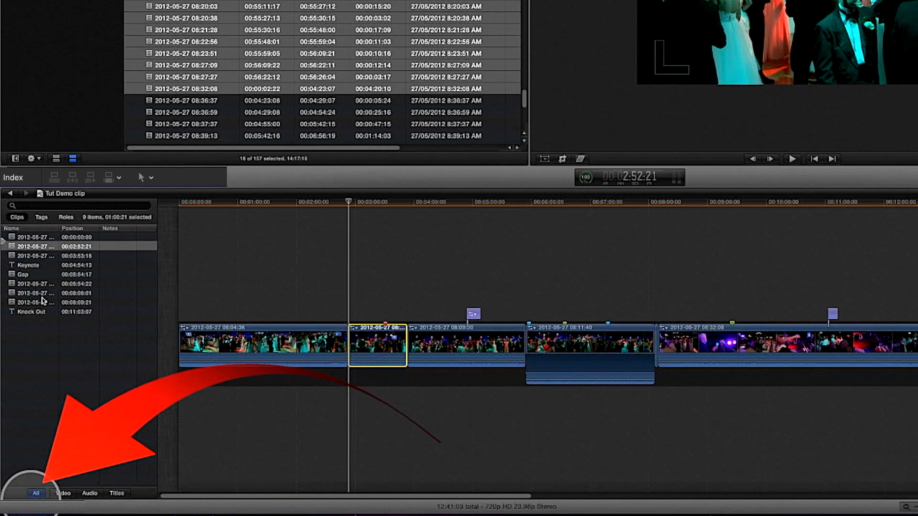
{"action": "left_click", "coordinate": [61, 493]}
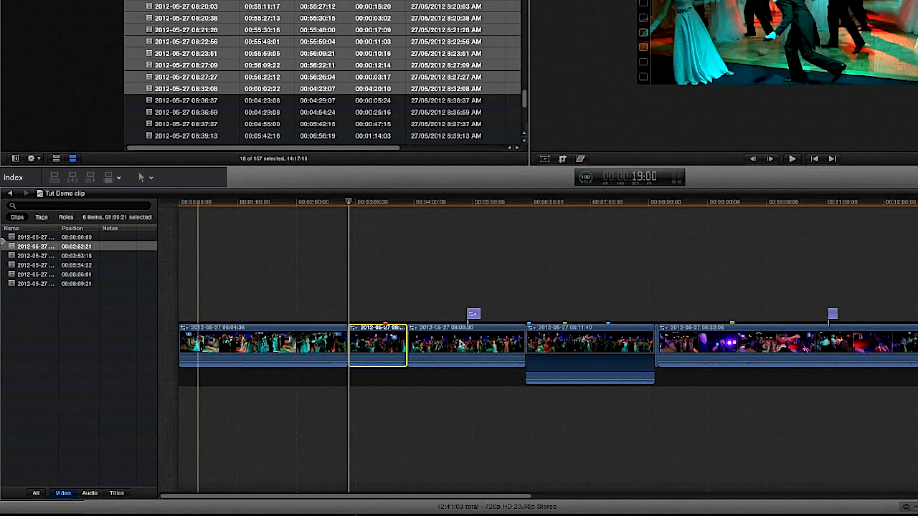
{"action": "left_click", "coordinate": [462, 344]}
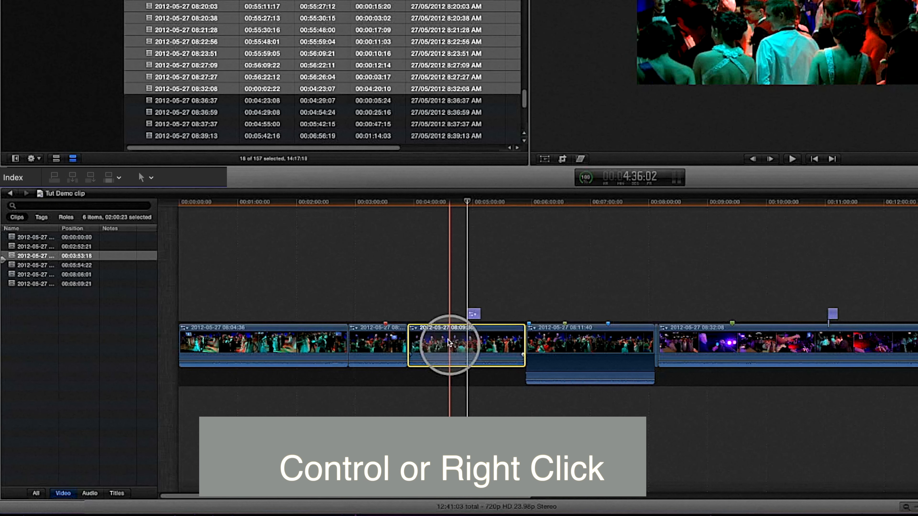
{"action": "right_click", "coordinate": [448, 342]}
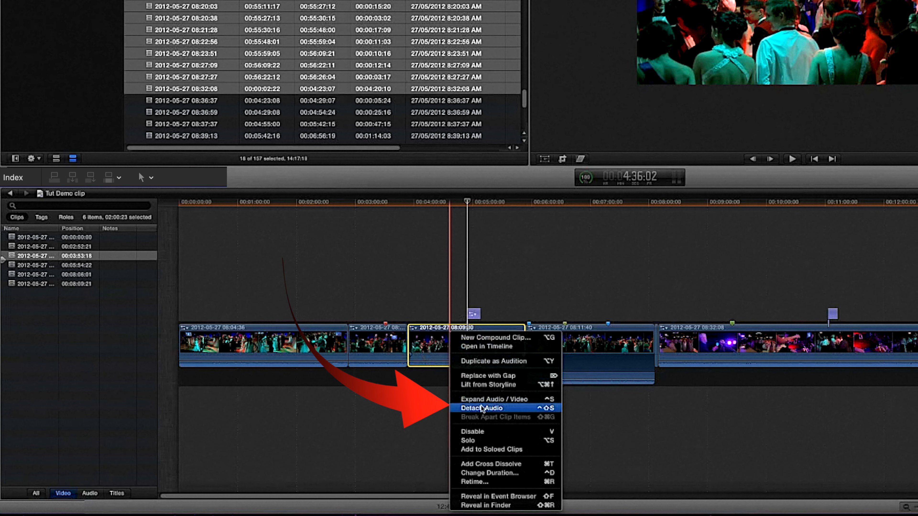
{"action": "left_click", "coordinate": [481, 409]}
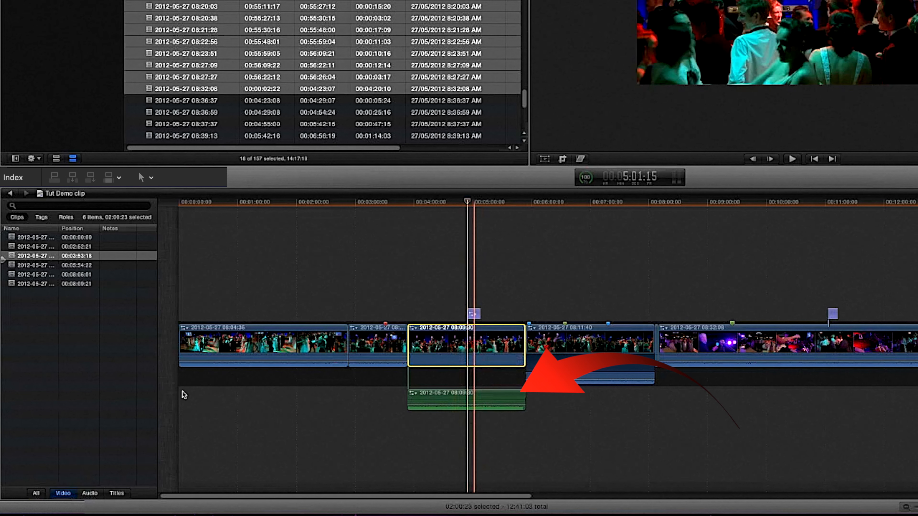
Filter the index to audio and titles in turn, and play the Keynote and Knock Out titles from the title list
{"action": "left_click", "coordinate": [90, 493]}
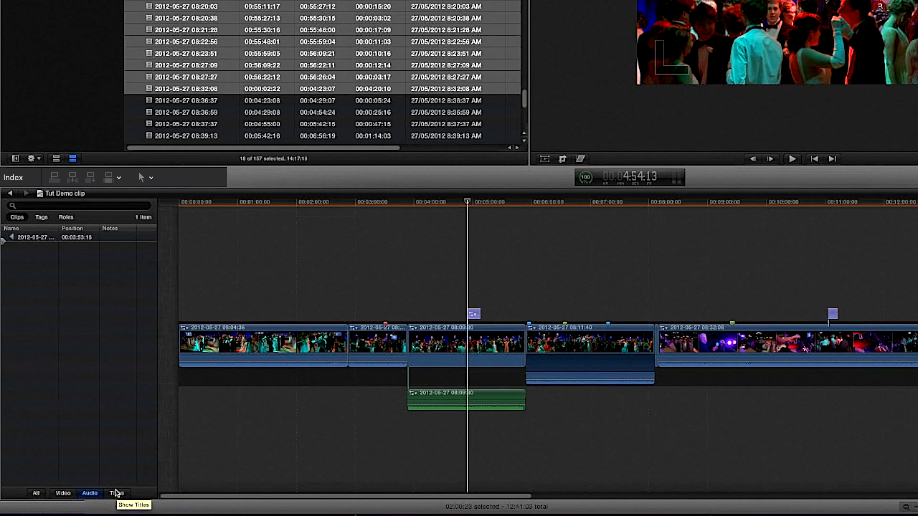
{"action": "left_click", "coordinate": [116, 493]}
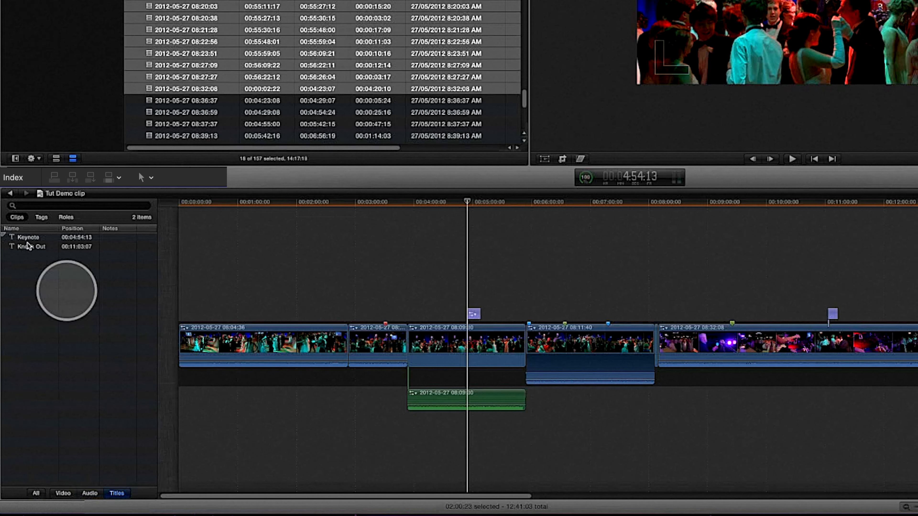
{"action": "left_click", "coordinate": [27, 237]}
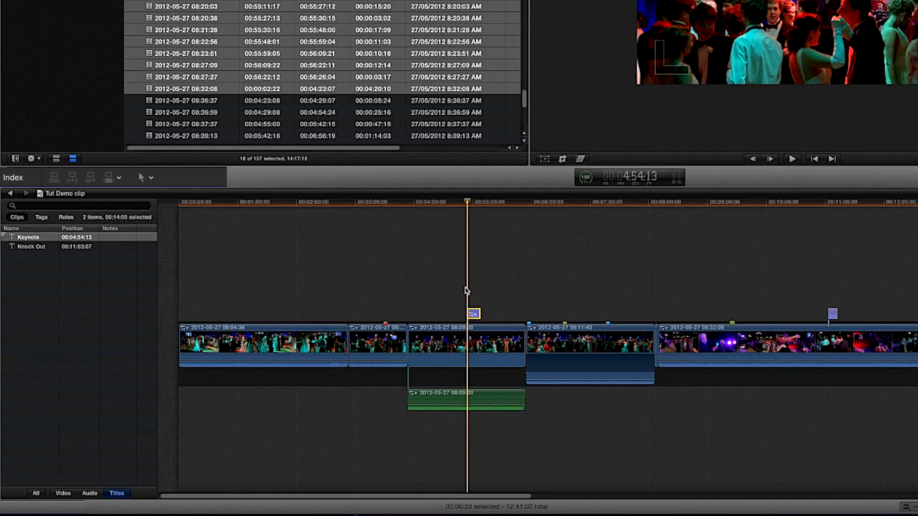
{"action": "key", "text": "space"}
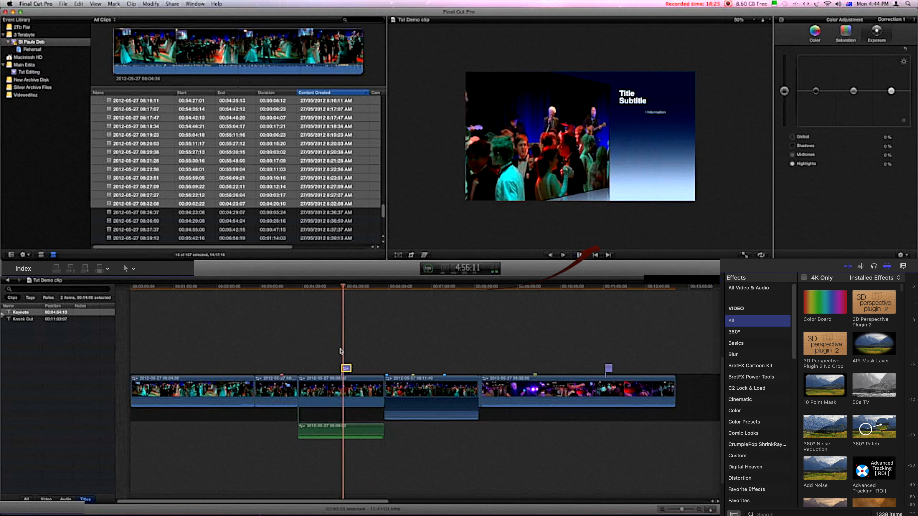
{"action": "key", "text": "space"}
{"action": "left_click", "coordinate": [21, 320]}
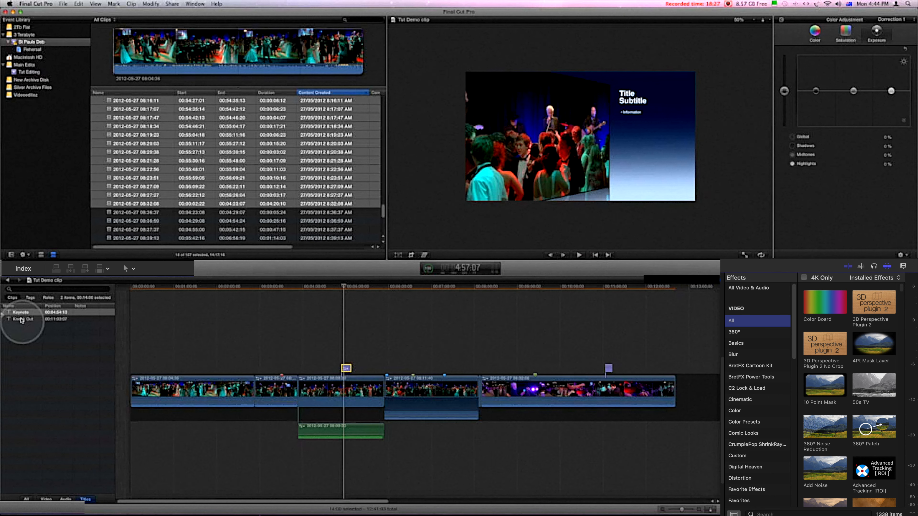
{"action": "key", "text": "space"}
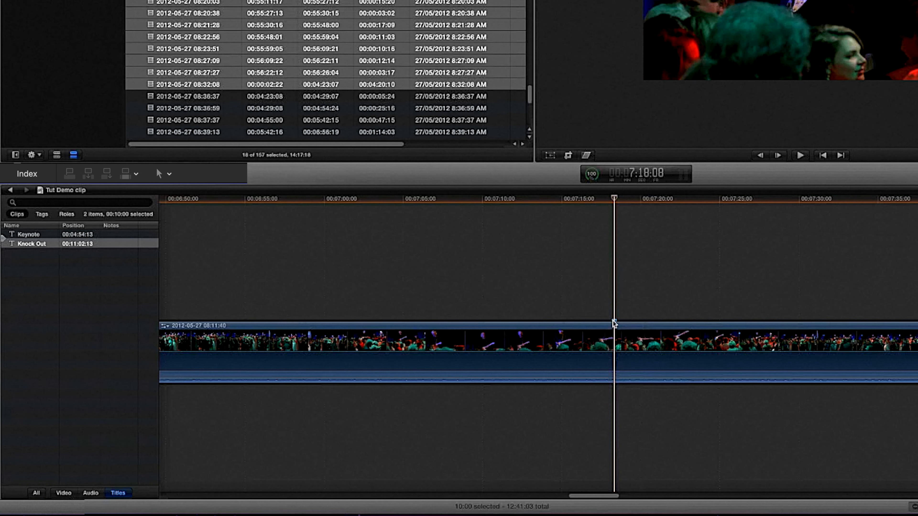
{"action": "key", "text": "Left"}
{"action": "key", "text": "Left"}
{"action": "key", "text": "Left"}
{"action": "key", "text": "Left"}
{"action": "key", "text": "Left"}
{"action": "key", "text": "Left"}
{"action": "key", "text": "Left"}
{"action": "key", "text": "Left"}
{"action": "key", "text": "Left"}
{"action": "key", "text": "Left"}
{"action": "key", "text": "Left"}
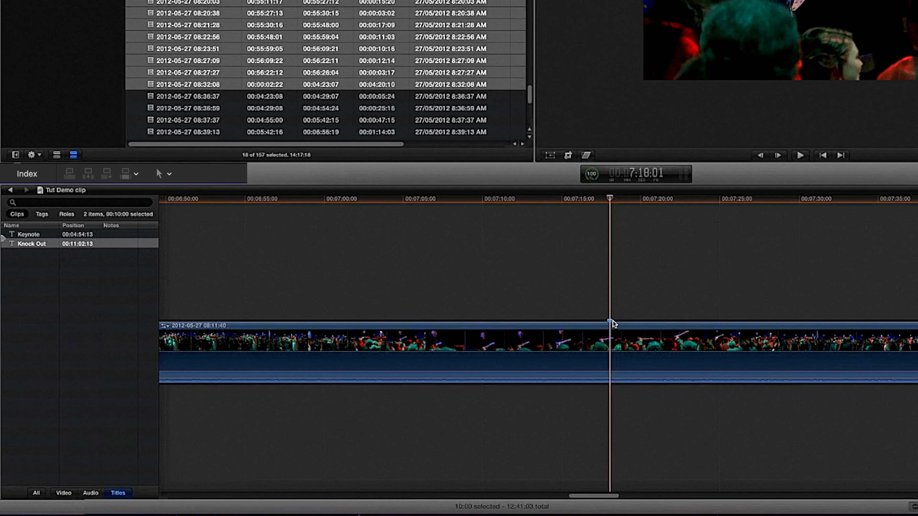
{"action": "key", "text": "ctrl+comma"}
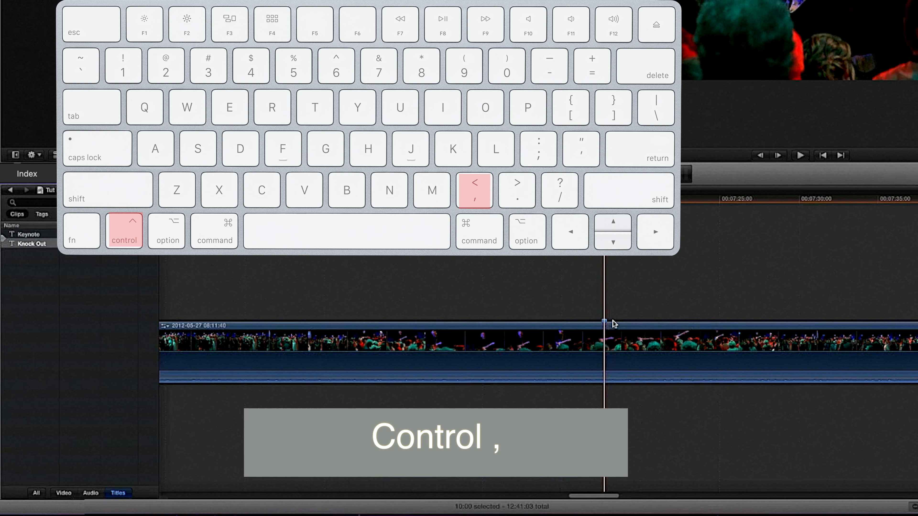
{"action": "key", "text": "ctrl+comma"}
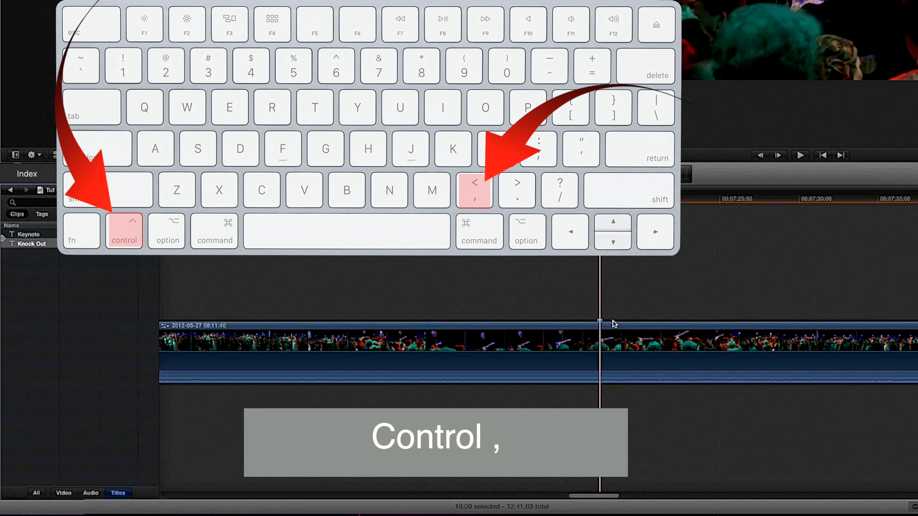
{"action": "key", "text": "ctrl+comma"}
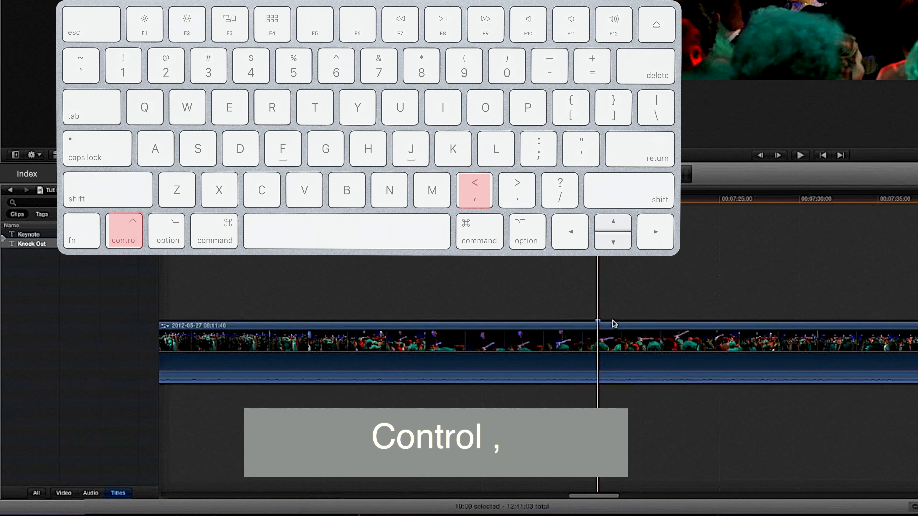
Nudge the same marker later frame by frame to 00:07:18:19
{"action": "key", "text": "ctrl+period"}
{"action": "key", "text": "ctrl+period"}
{"action": "key", "text": "ctrl+period"}
{"action": "key", "text": "ctrl+period"}
{"action": "key", "text": "ctrl+period"}
{"action": "key", "text": "ctrl+period"}
{"action": "key", "text": "ctrl+period"}
{"action": "key", "text": "ctrl+period"}
{"action": "key", "text": "ctrl+period"}
{"action": "key", "text": "ctrl+period"}
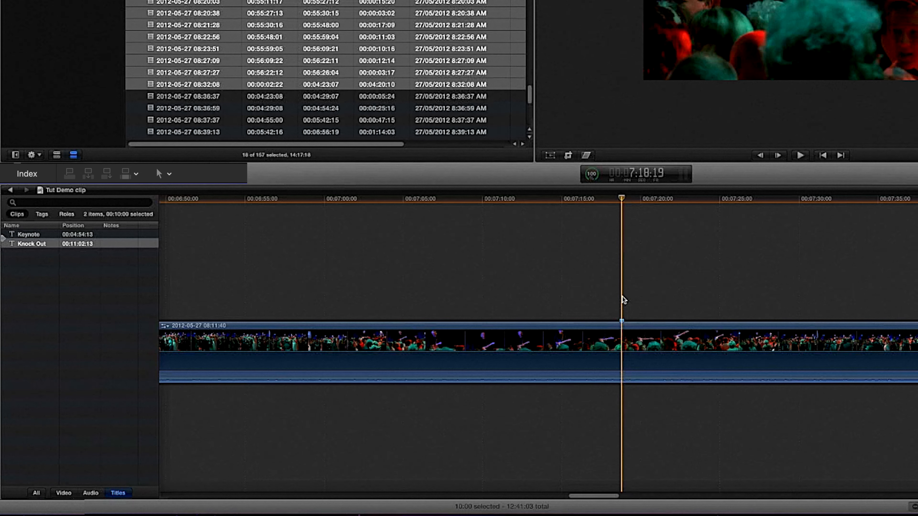
Name the marker at 00:07:18:19 "colour correct" and turn it into a to-do item
{"action": "key", "text": "m"}
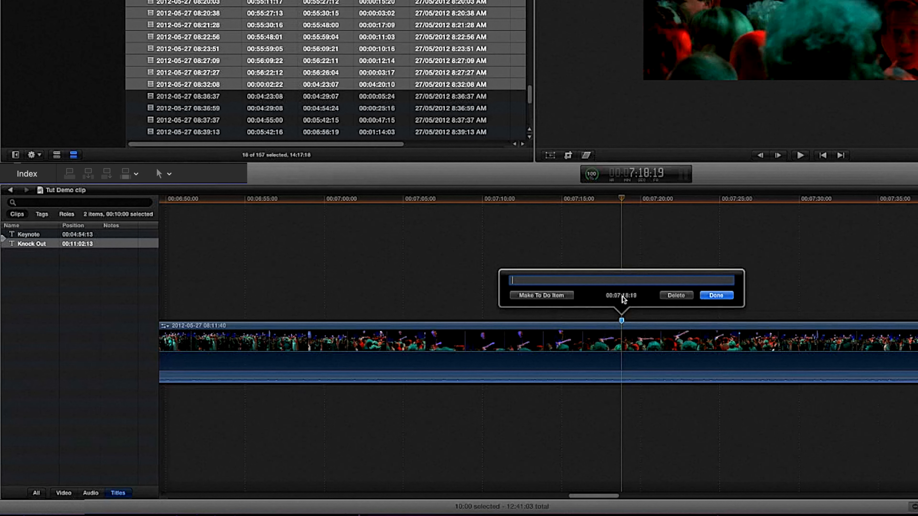
{"action": "type", "text": "colour correct"}
{"action": "left_click", "coordinate": [557, 297]}
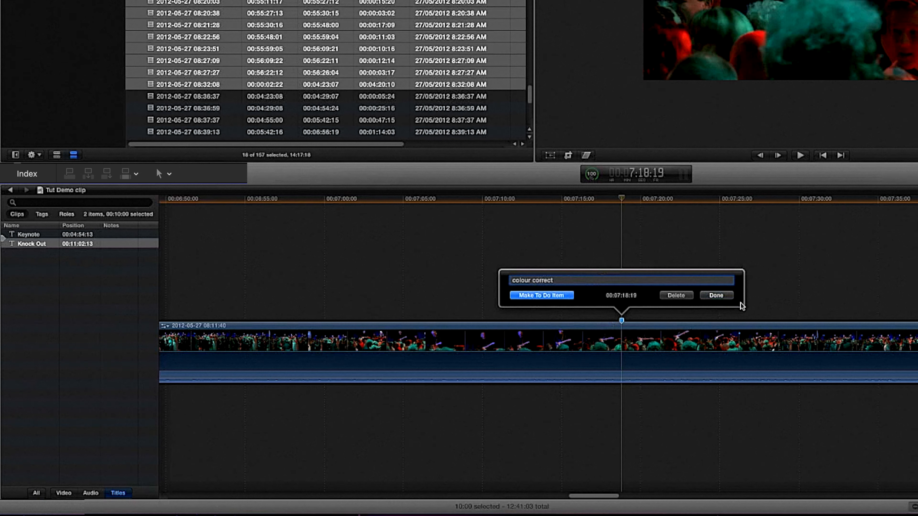
{"action": "left_click", "coordinate": [717, 296]}
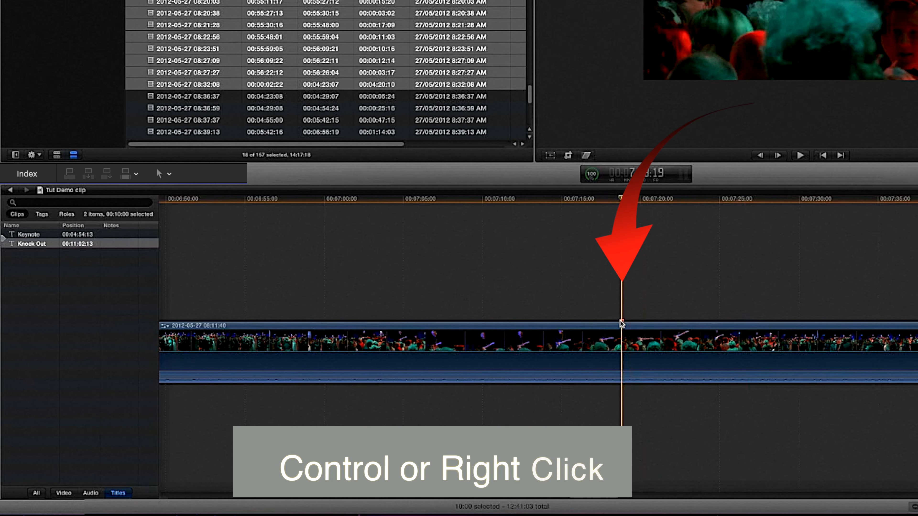
{"action": "right_click", "coordinate": [622, 323]}
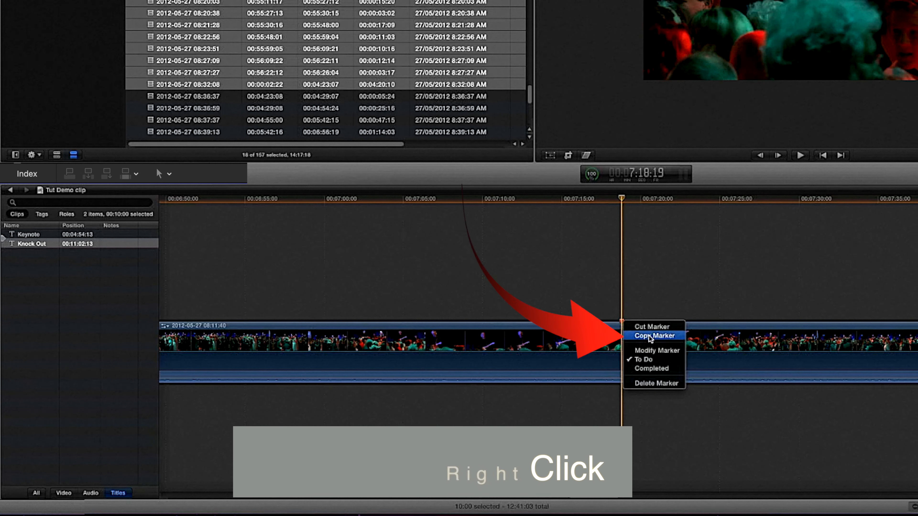
{"action": "left_click", "coordinate": [651, 337]}
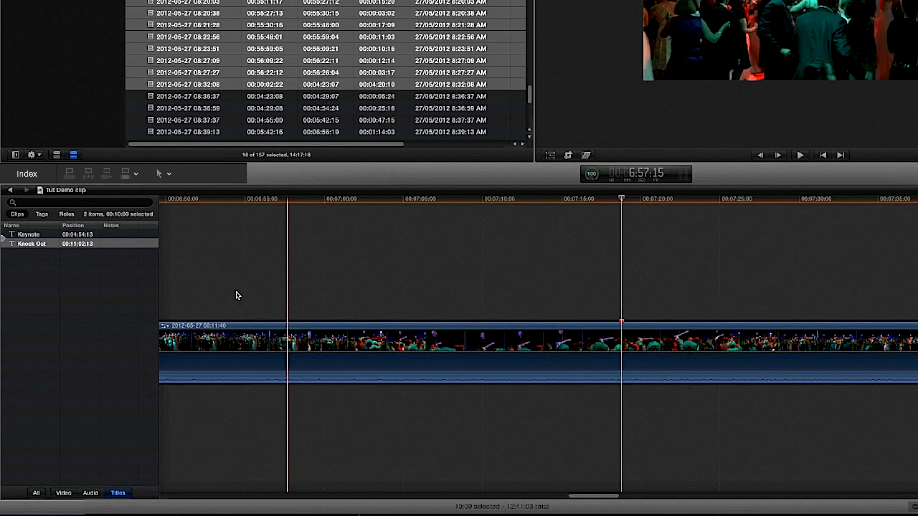
{"action": "scroll", "coordinate": [275, 307], "scroll_direction": "left", "scroll_amount": 10}
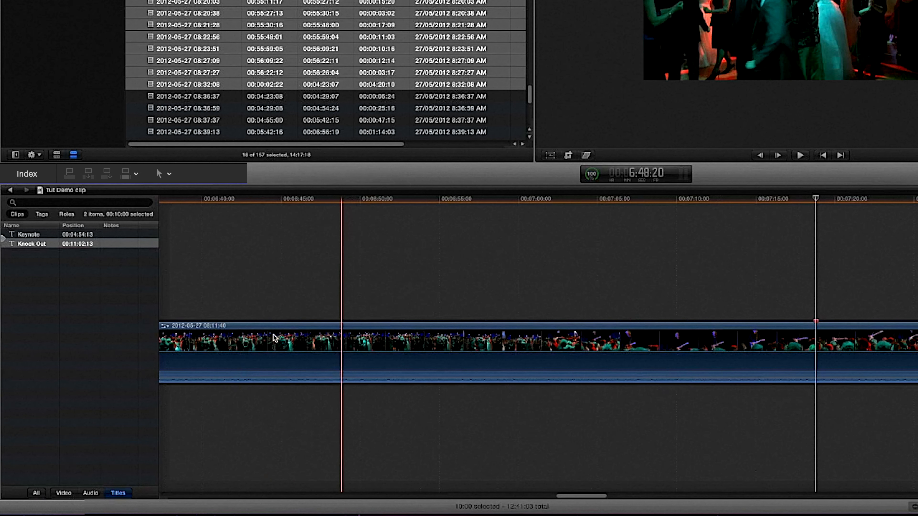
{"action": "left_click", "coordinate": [273, 333]}
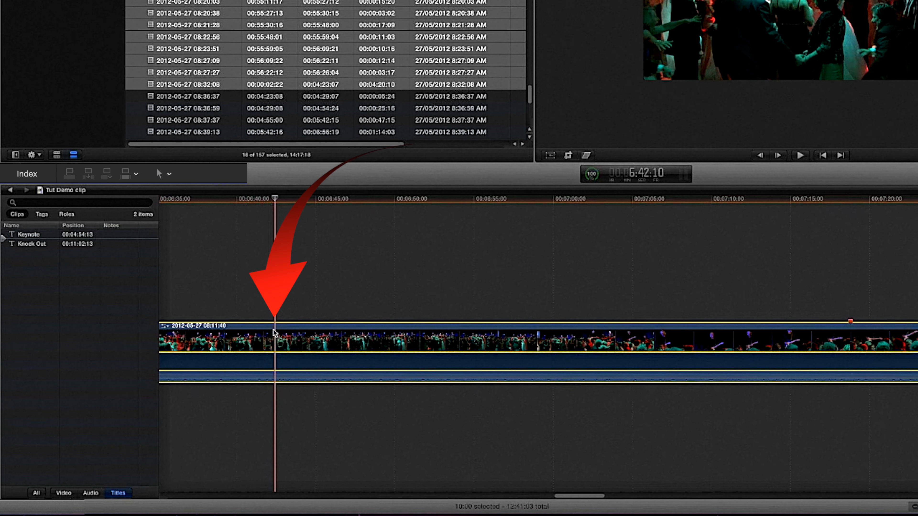
{"action": "key", "text": "super+v"}
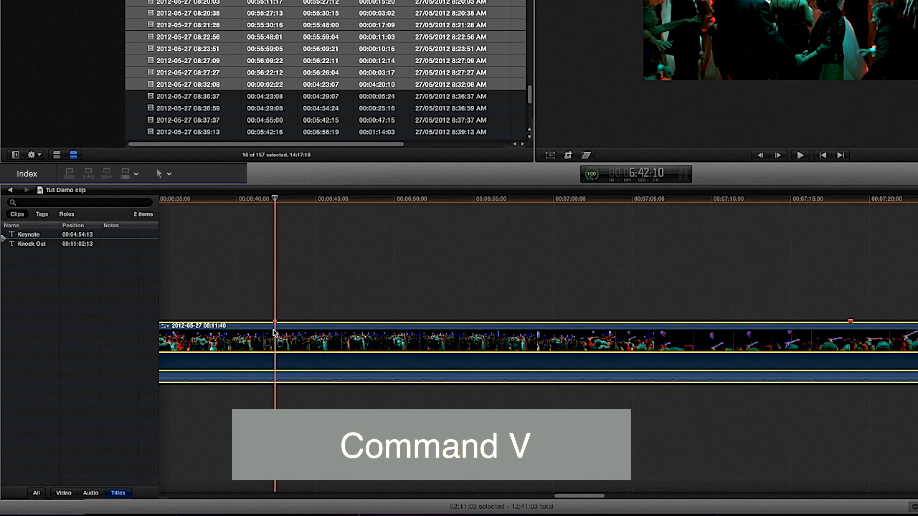
Cut the original marker at 00:07:18:19 and paste it at 00:06:52:21 on the same clip
{"action": "left_click", "coordinate": [852, 306]}
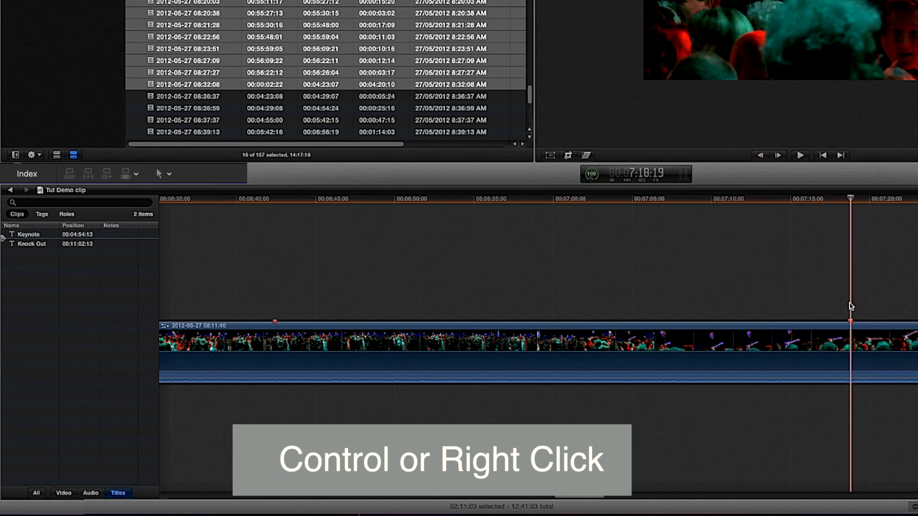
{"action": "right_click", "coordinate": [850, 321]}
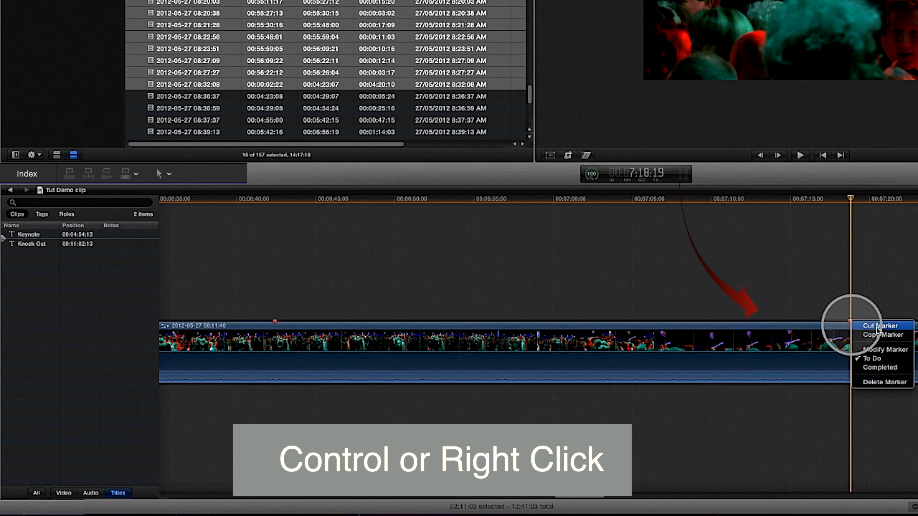
{"action": "left_click", "coordinate": [878, 326]}
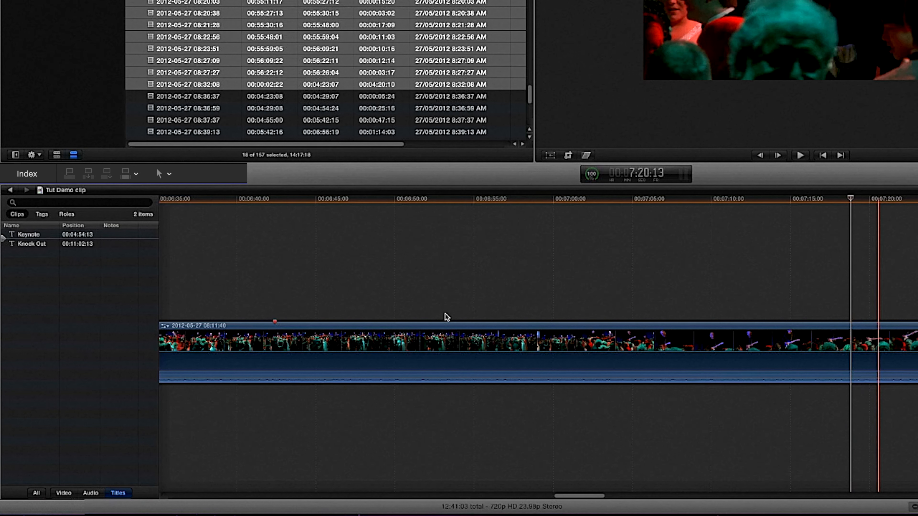
{"action": "left_click", "coordinate": [445, 319]}
{"action": "key", "text": "super+v"}
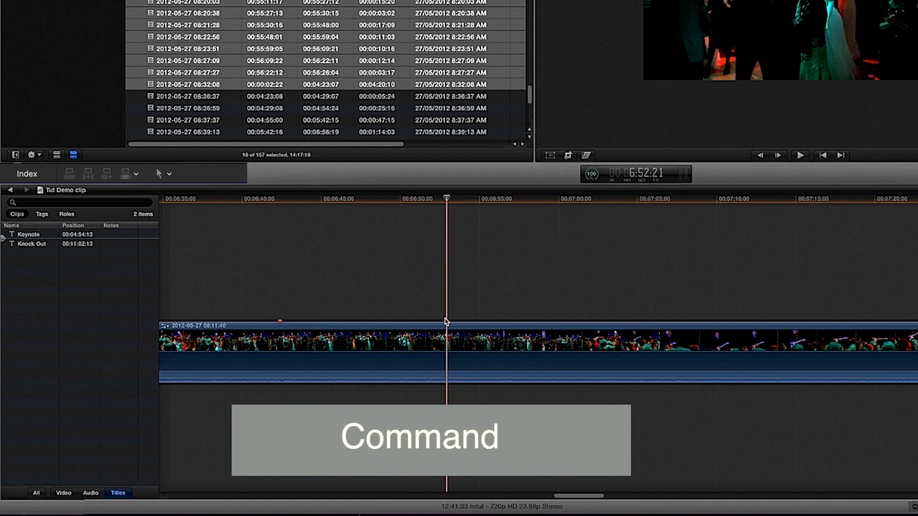